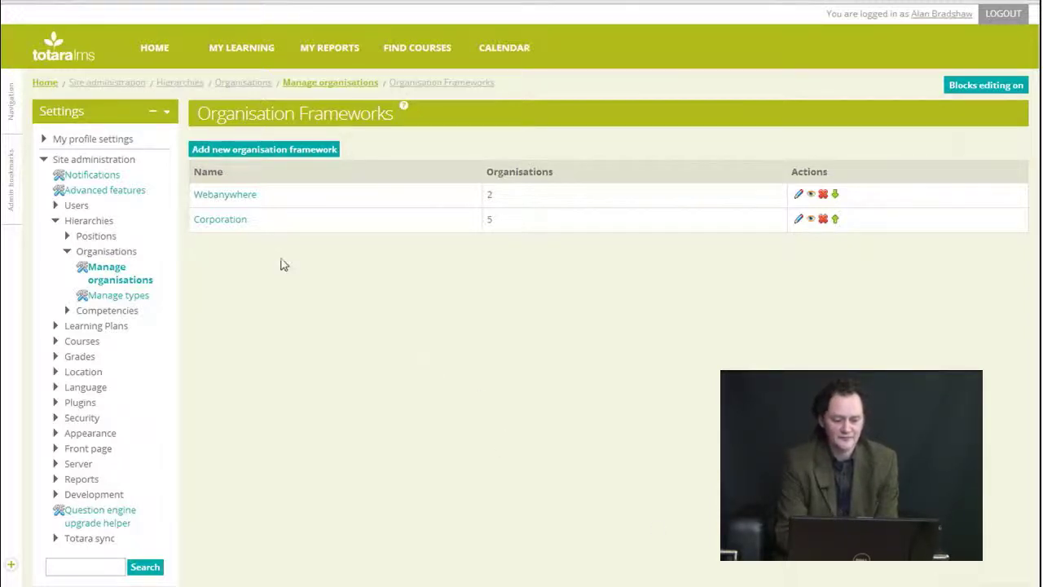
Step: Open the Another Corporation position framework from the list of position frameworks
{"action": "left_click", "coordinate": [68, 237]}
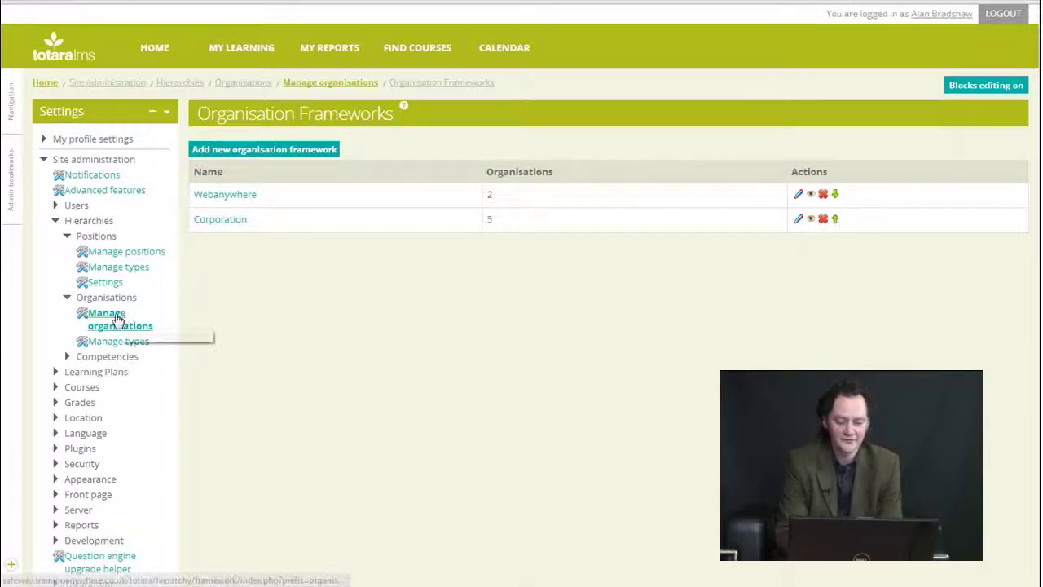
{"action": "left_click", "coordinate": [117, 318]}
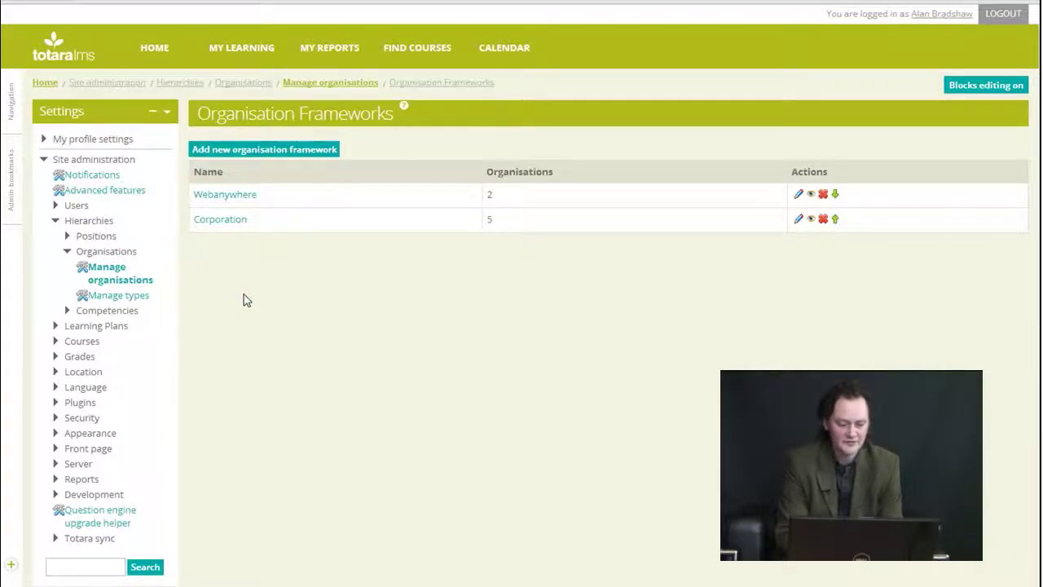
{"action": "left_click", "coordinate": [89, 237]}
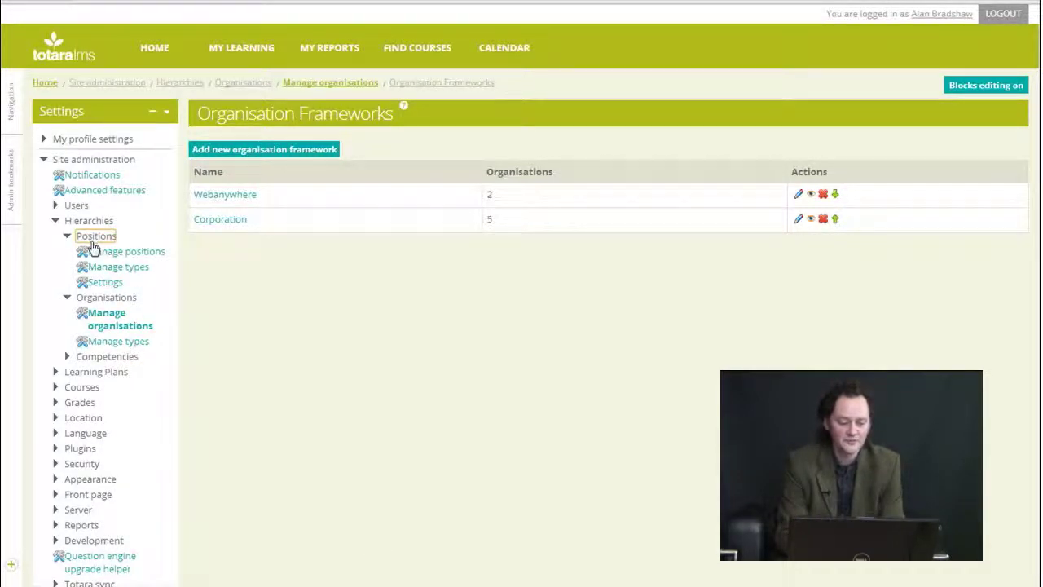
{"action": "left_click", "coordinate": [103, 258]}
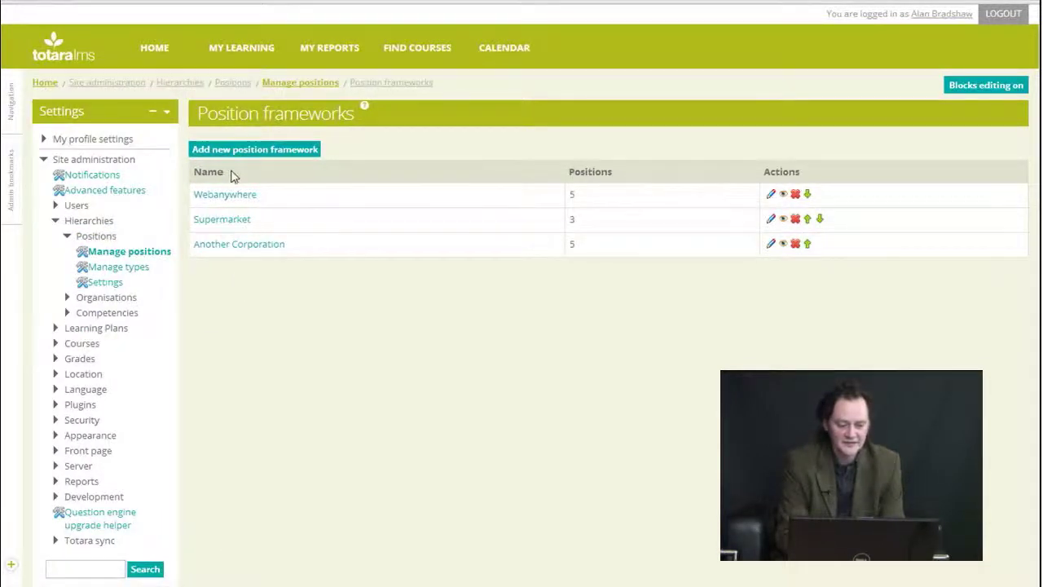
{"action": "left_click", "coordinate": [231, 245]}
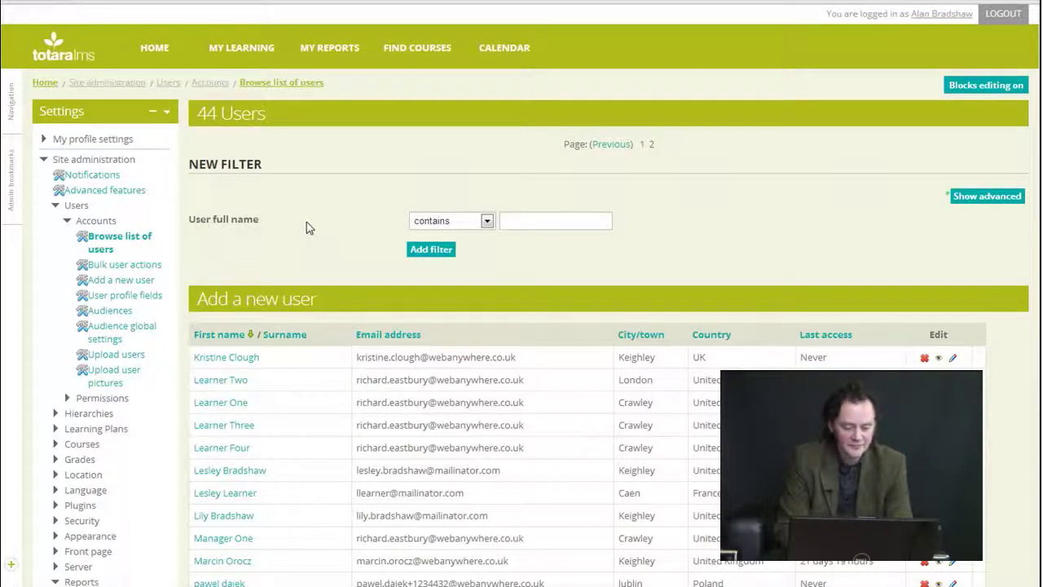
Step: Open the profile of the learner whose position is Worker and show their position assignments
{"action": "scroll", "coordinate": [306, 222], "scroll_direction": "down", "scroll_amount": 5}
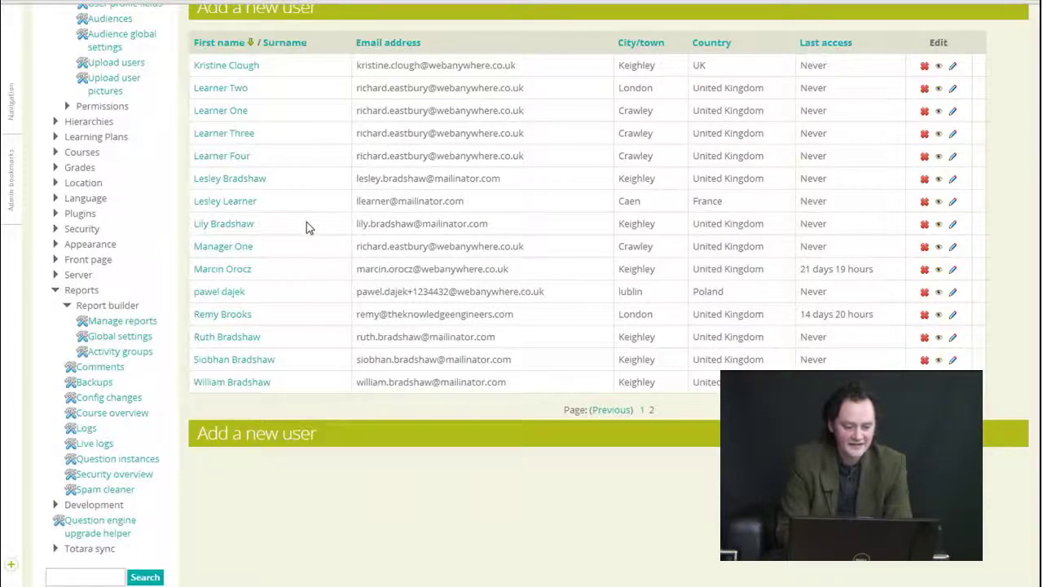
{"action": "left_click", "coordinate": [242, 204]}
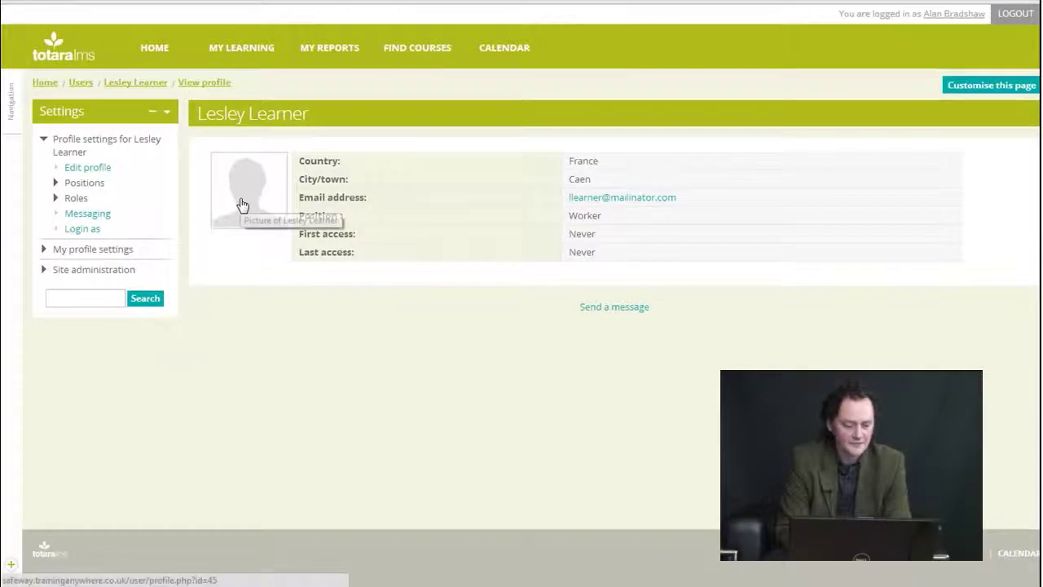
{"action": "left_click", "coordinate": [82, 184]}
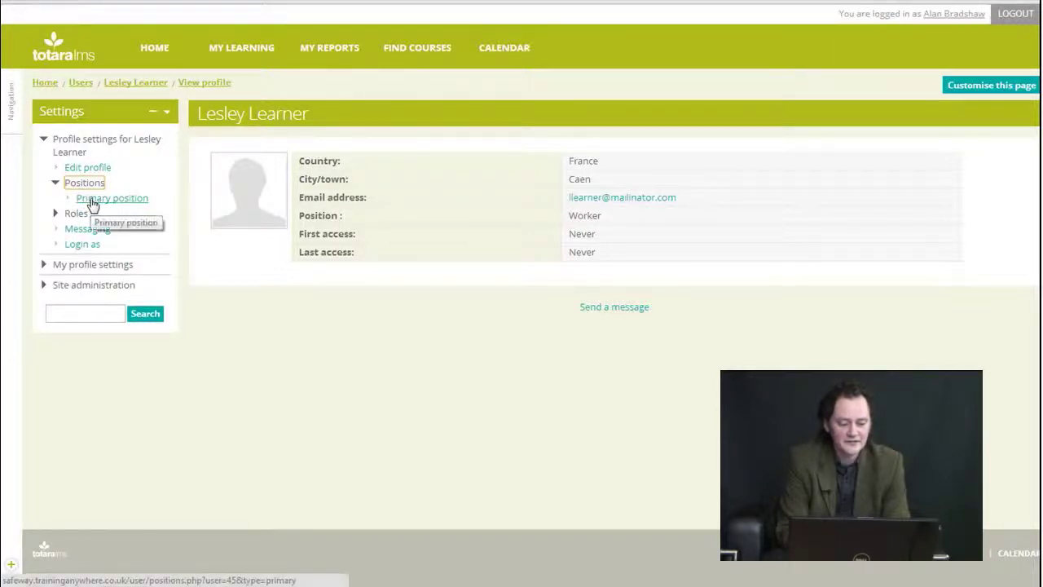
Step: Open the learner's Primary position form and start choosing its organisation
{"action": "left_click", "coordinate": [89, 201]}
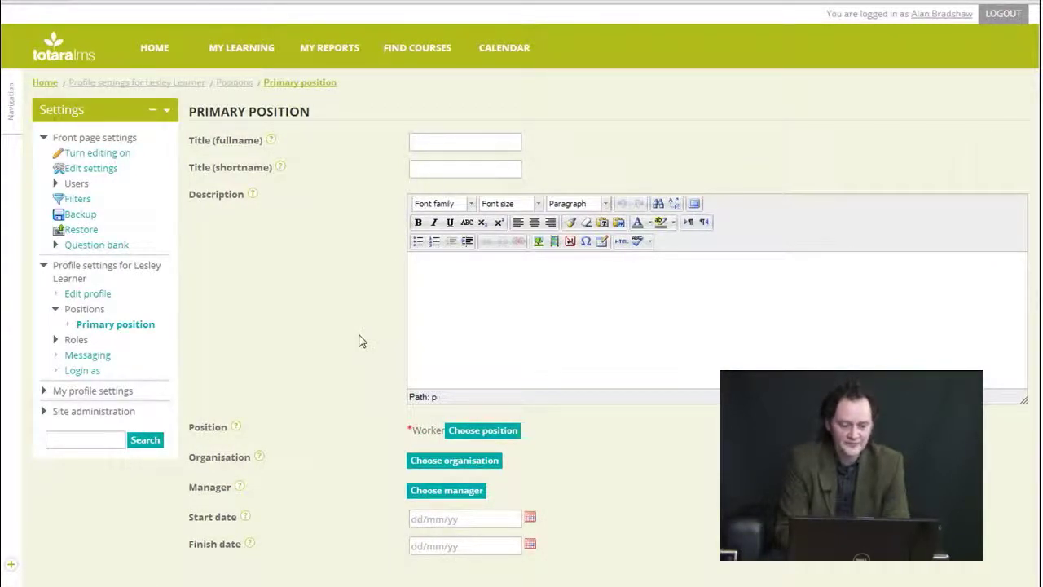
{"action": "scroll", "coordinate": [361, 340], "scroll_direction": "down", "scroll_amount": 2}
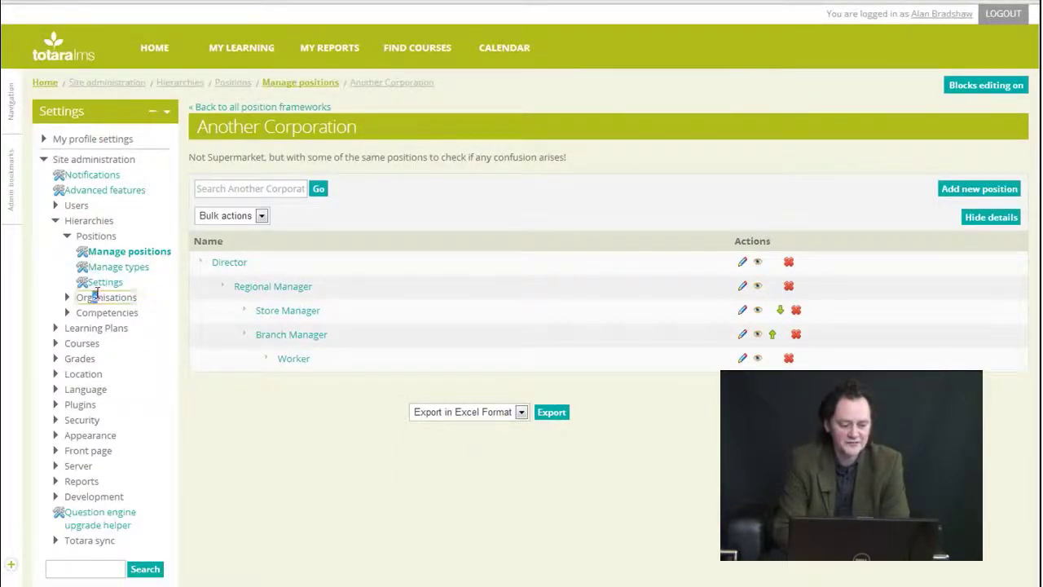
{"action": "left_click", "coordinate": [96, 296]}
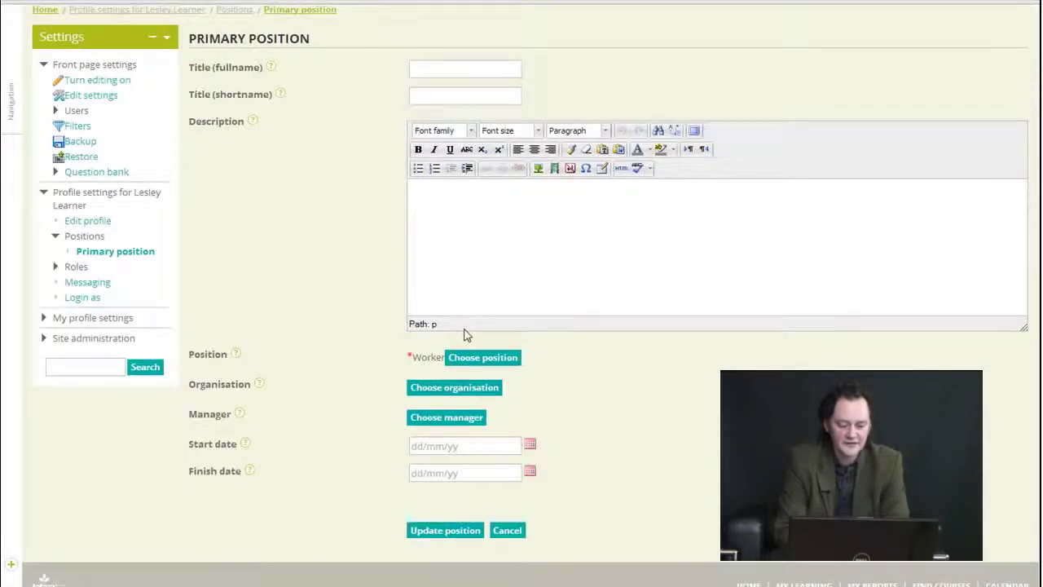
{"action": "left_click", "coordinate": [456, 388]}
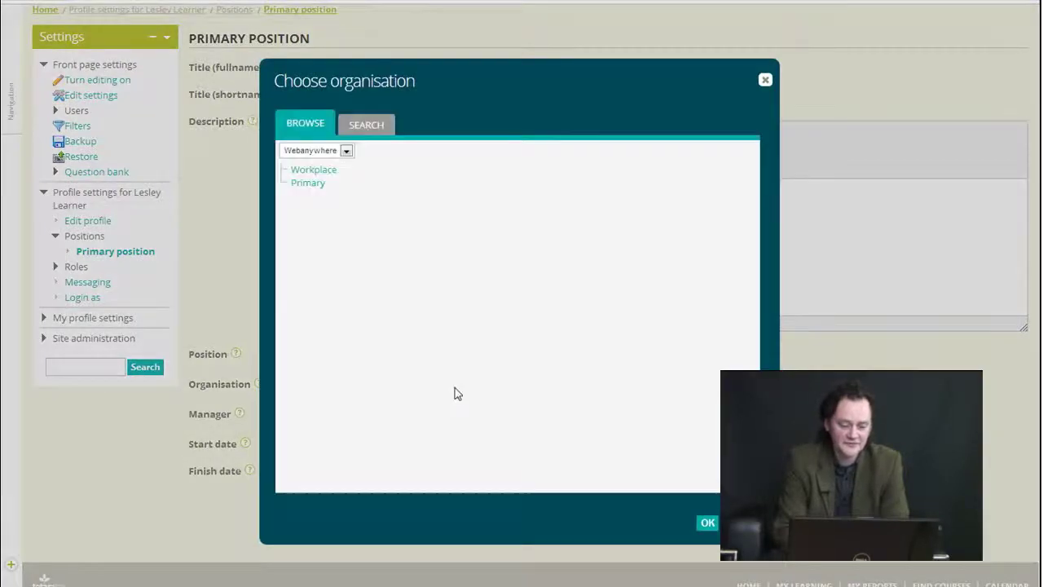
Step: Set the organisation to Division B under HQ > Region in the Corporation framework
{"action": "left_click", "coordinate": [345, 151]}
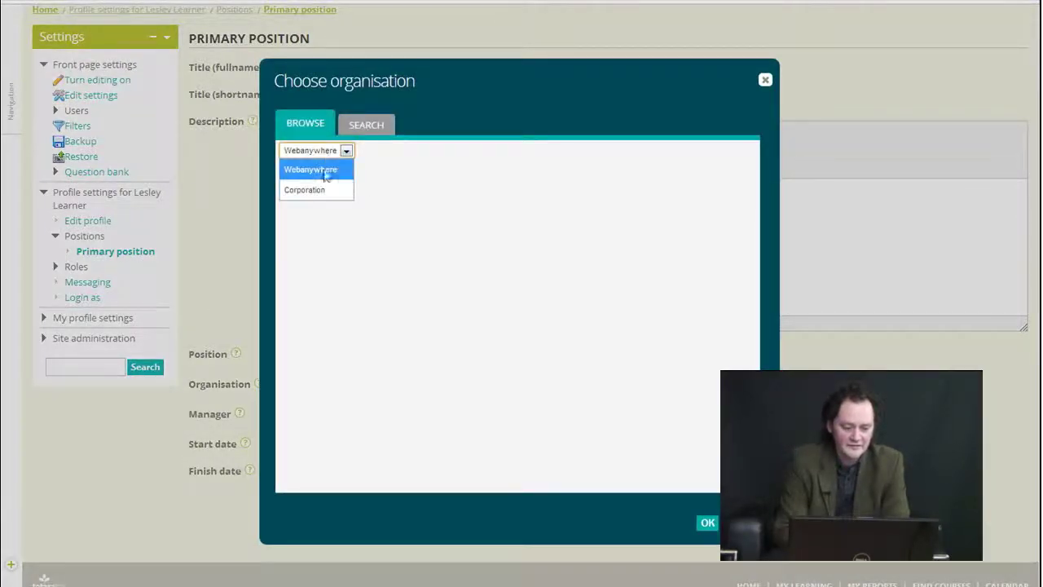
{"action": "left_click", "coordinate": [330, 189]}
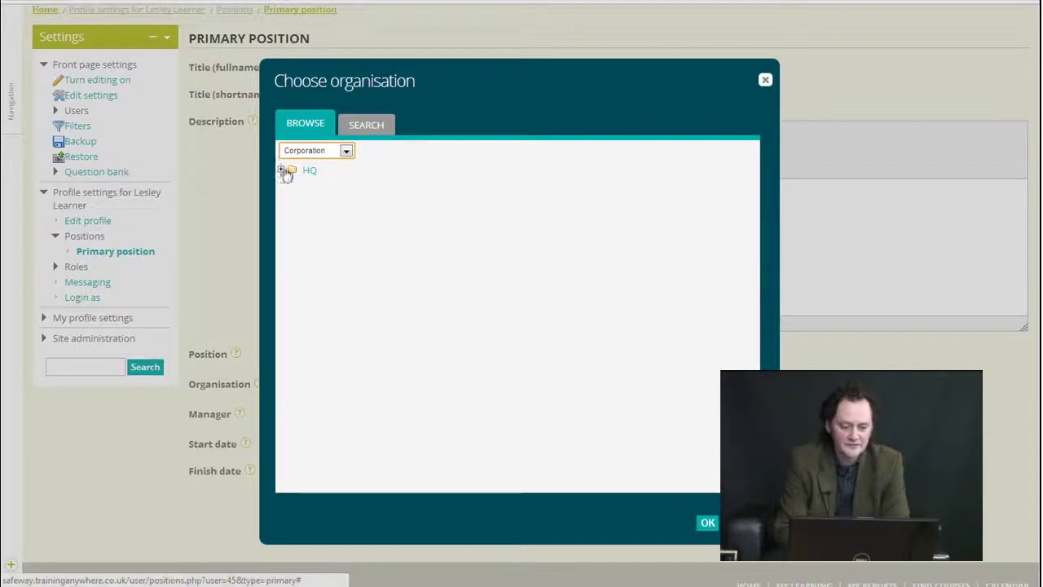
{"action": "left_click", "coordinate": [281, 170]}
{"action": "left_click", "coordinate": [293, 189]}
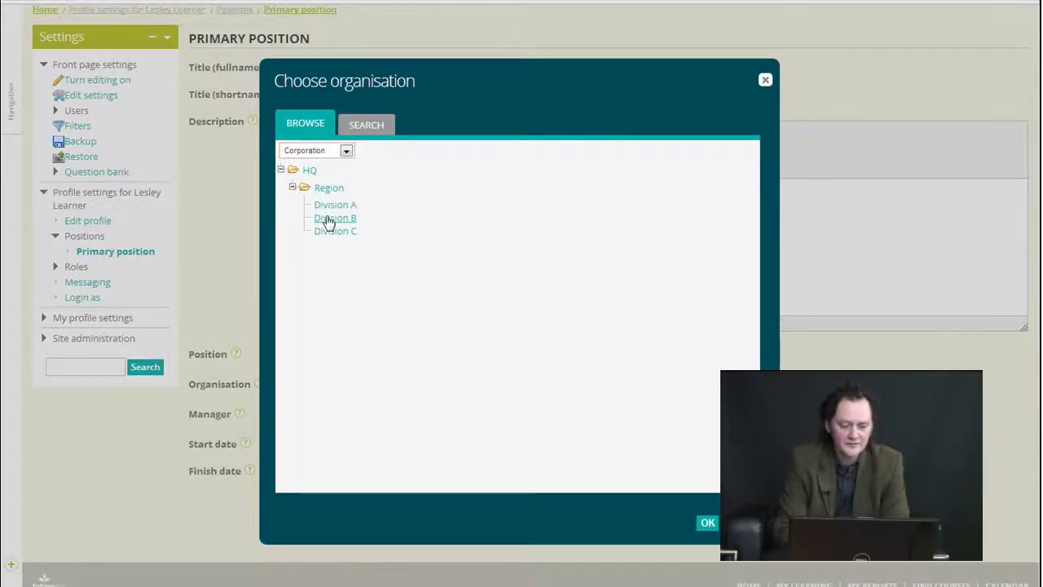
{"action": "left_click", "coordinate": [328, 218]}
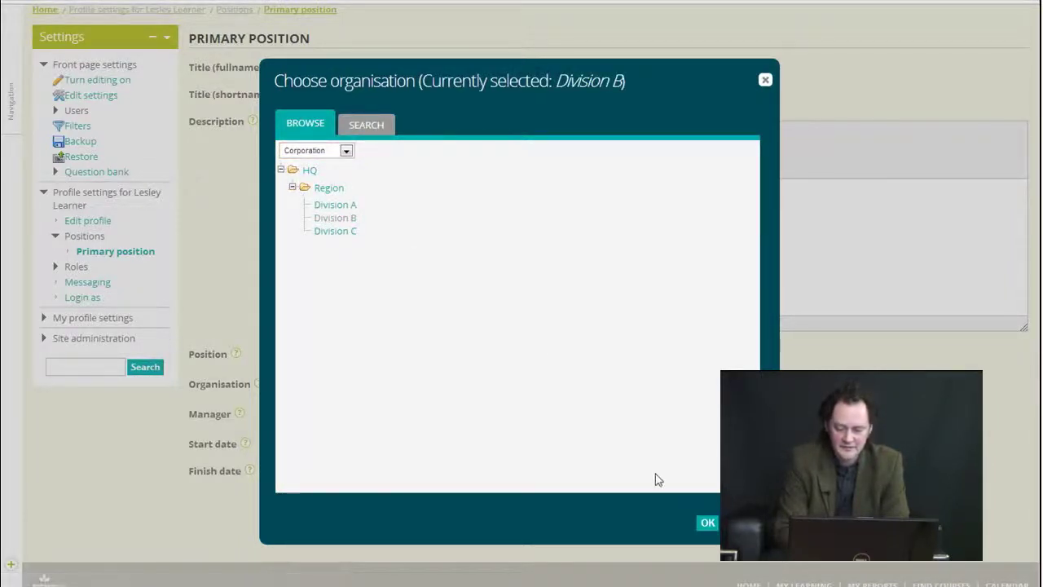
{"action": "left_click", "coordinate": [704, 527]}
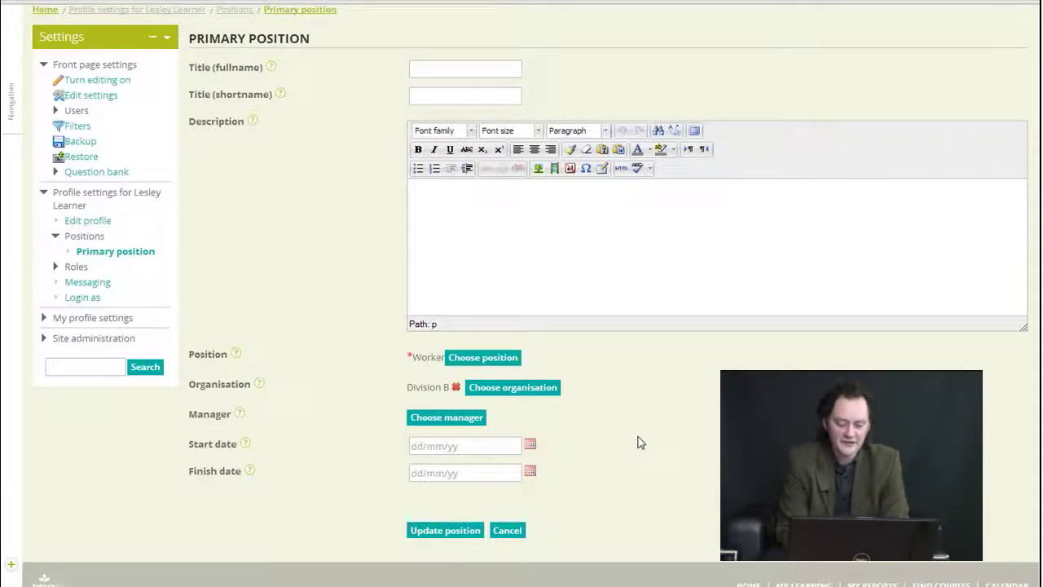
Step: Search for the administrator by first name and set them as the primary position's manager
{"action": "left_click", "coordinate": [471, 417]}
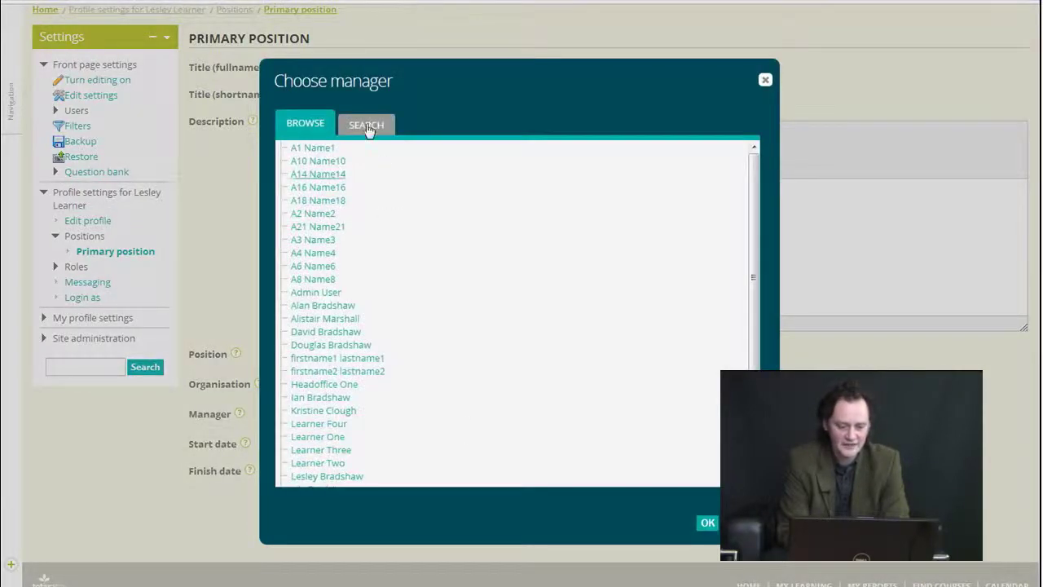
{"action": "left_click", "coordinate": [364, 125]}
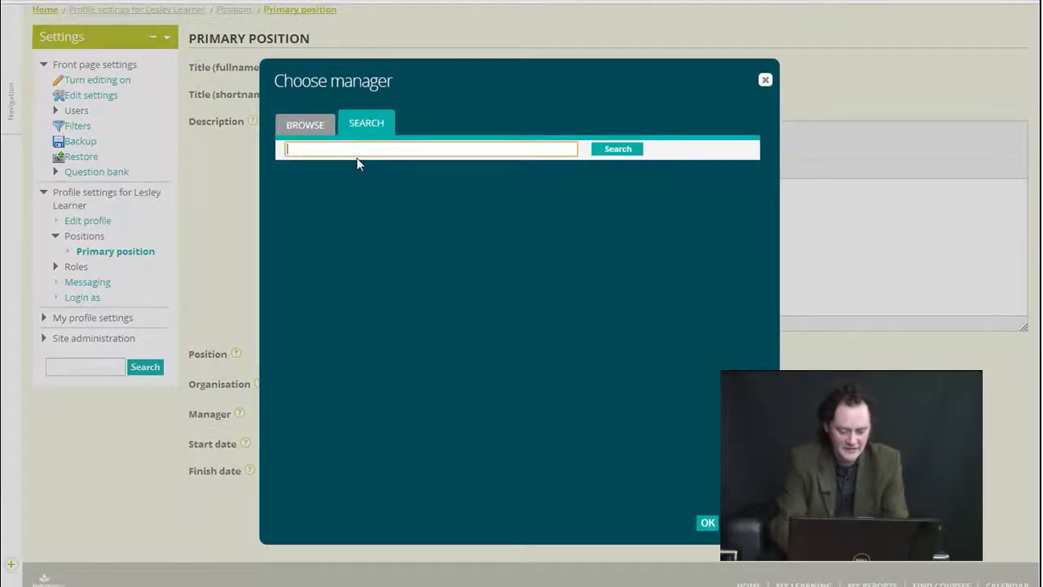
{"action": "type", "text": "alan"}
{"action": "key", "text": "Return"}
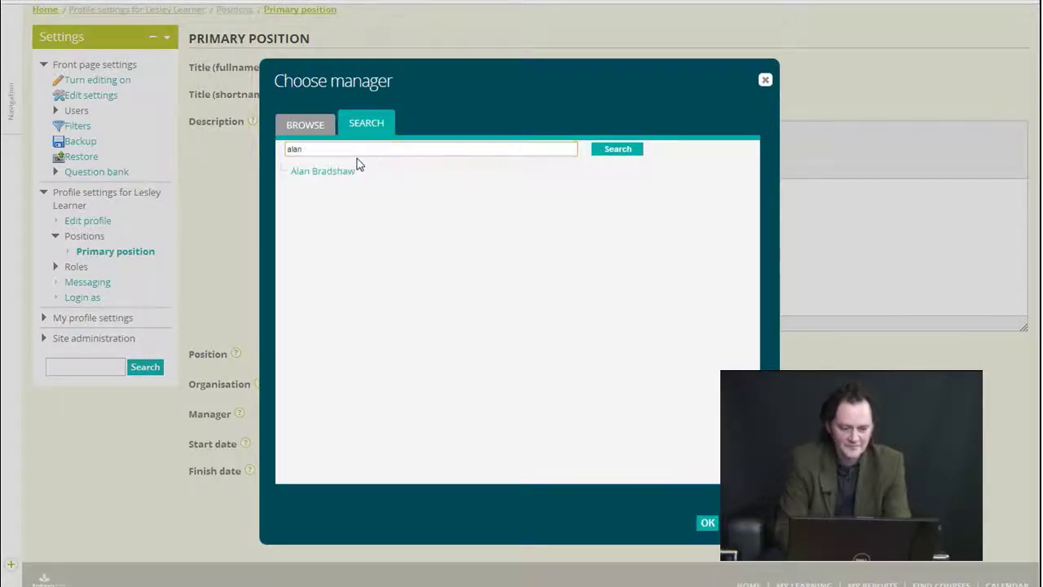
{"action": "left_click", "coordinate": [343, 173]}
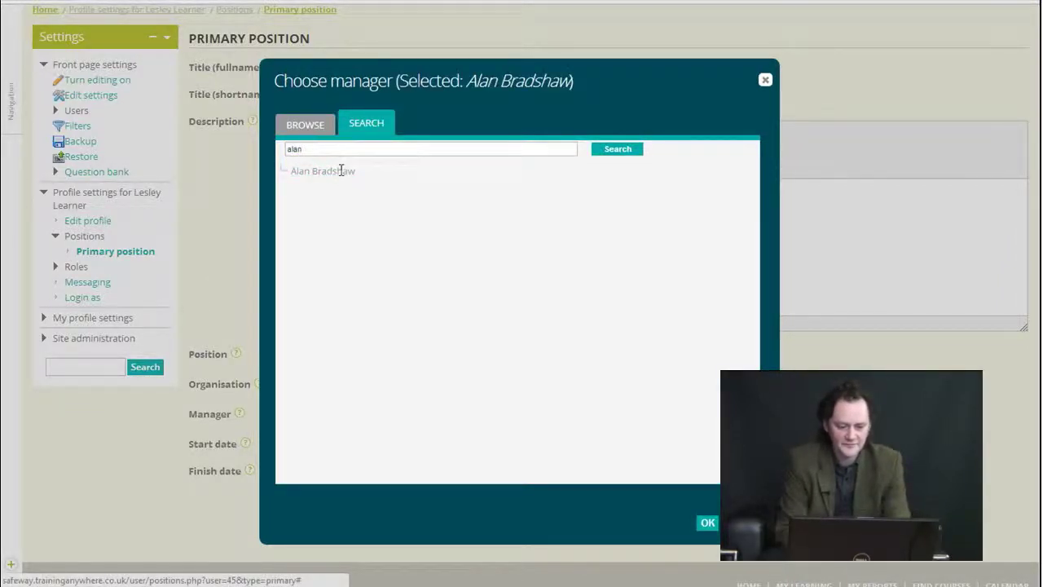
{"action": "left_click", "coordinate": [706, 521]}
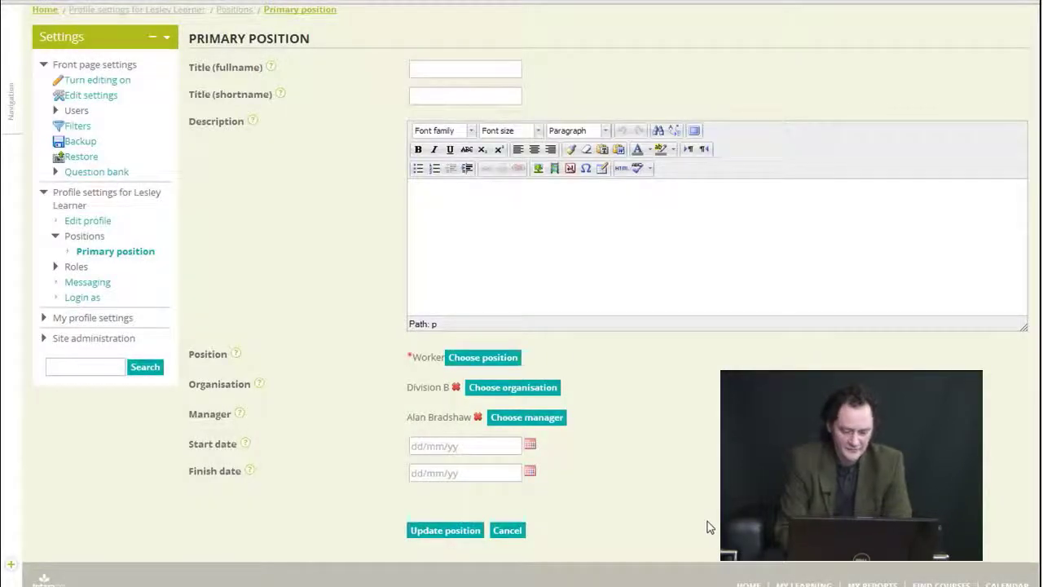
Step: Save the primary position with Worker, Division B and the administrator as manager
{"action": "scroll", "coordinate": [709, 527], "scroll_direction": "up", "scroll_amount": 2}
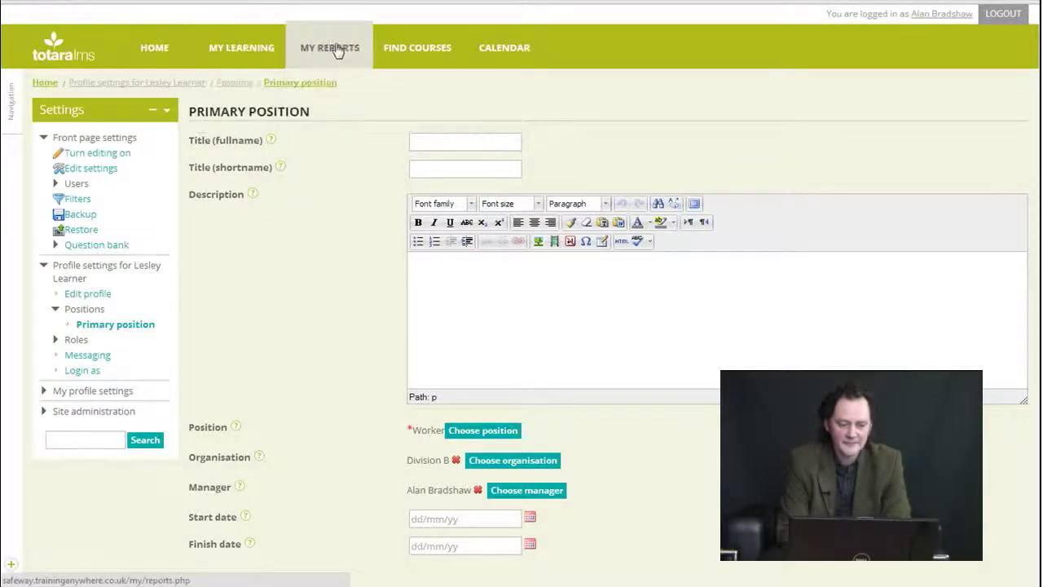
{"action": "mouse_move", "coordinate": [407, 62]}
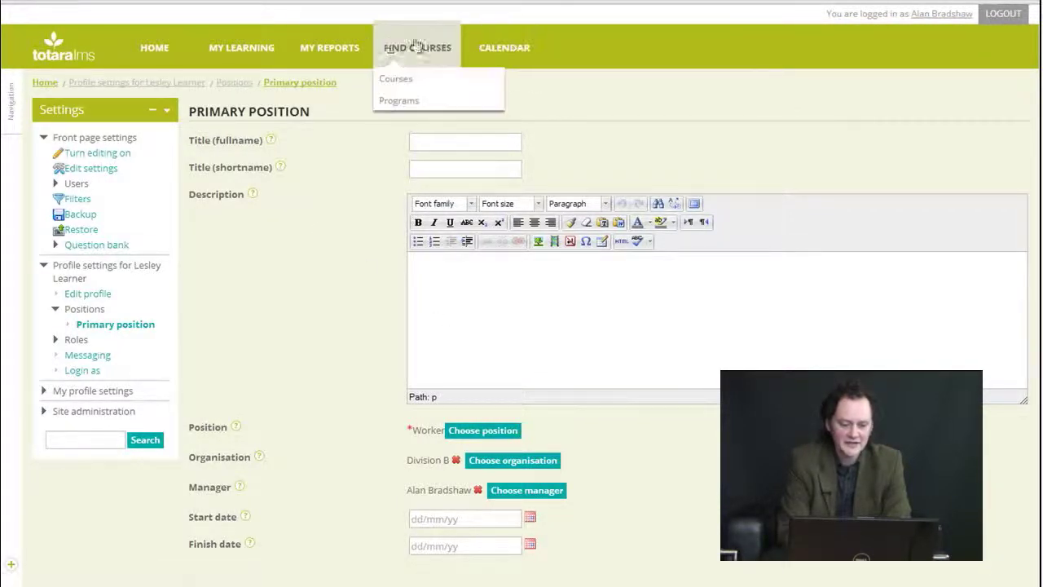
{"action": "mouse_move", "coordinate": [214, 46]}
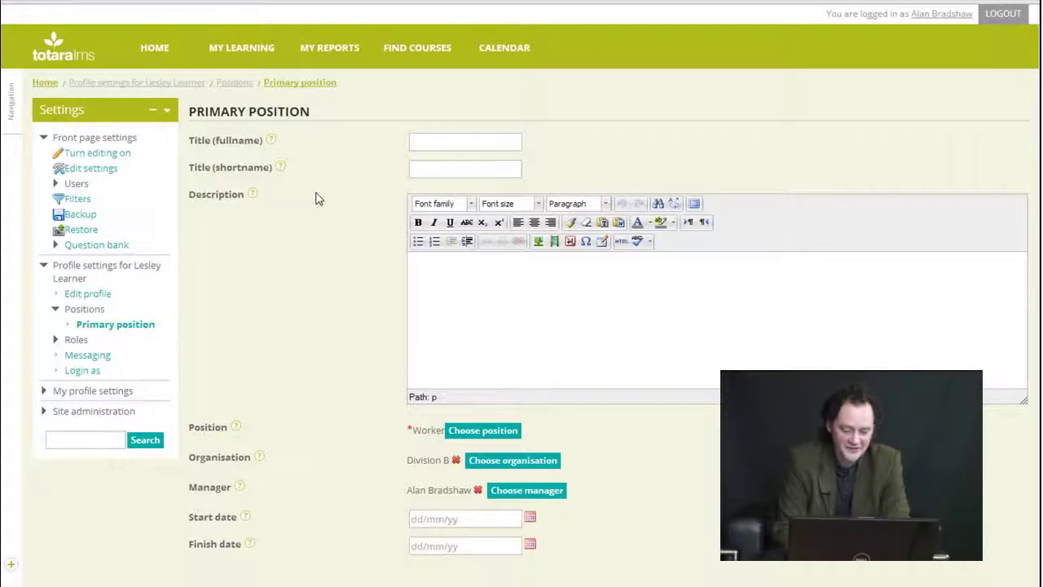
{"action": "scroll", "coordinate": [318, 199], "scroll_direction": "down", "scroll_amount": 3}
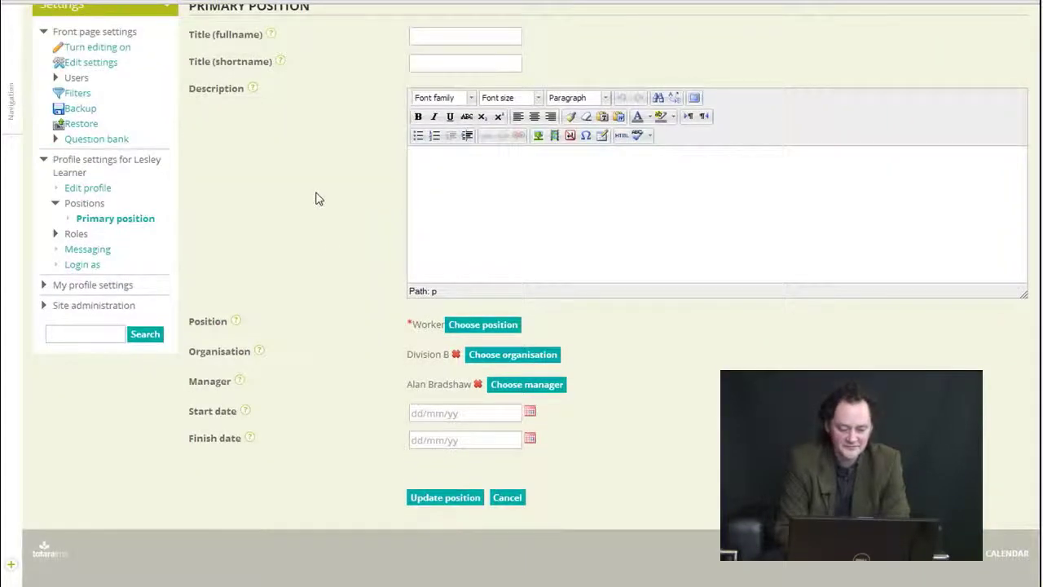
{"action": "left_click", "coordinate": [423, 501]}
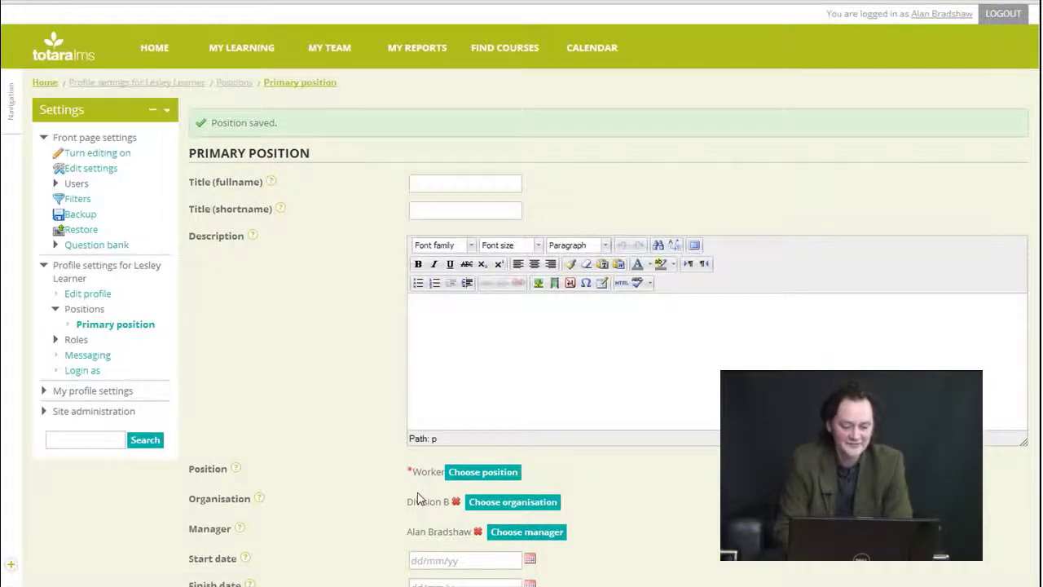
Step: Open the MY TEAM team members report
{"action": "left_click", "coordinate": [336, 50]}
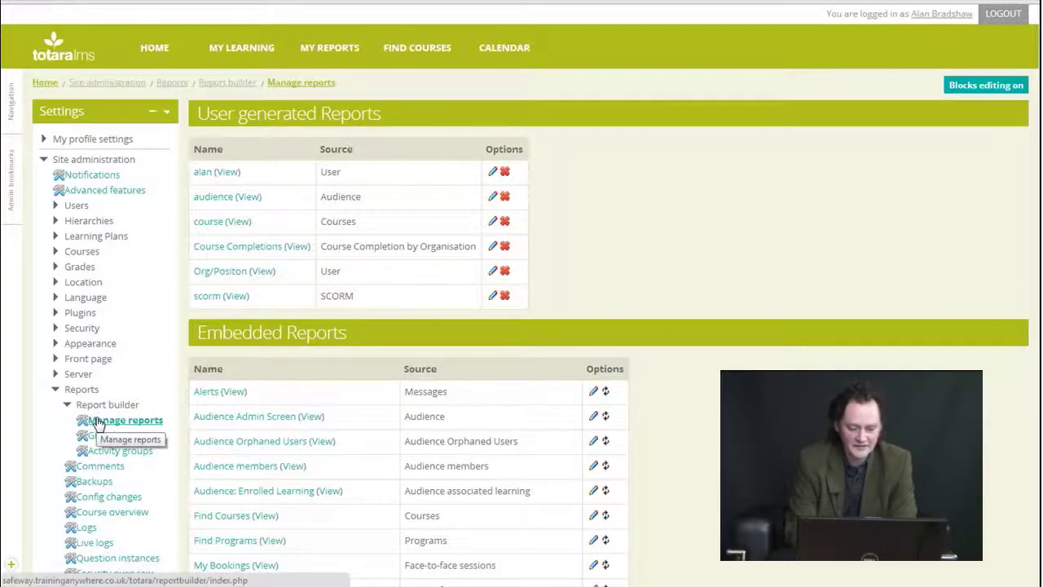
Step: Open the Org/Positon report from the Manage reports list for editing
{"action": "scroll", "coordinate": [301, 465], "scroll_direction": "down", "scroll_amount": 5}
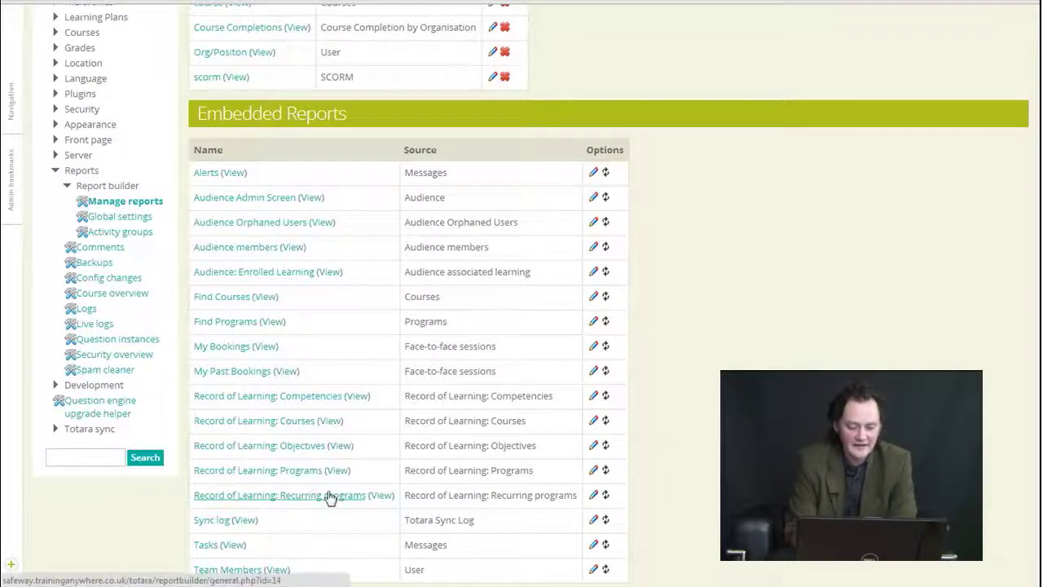
{"action": "scroll", "coordinate": [391, 395], "scroll_direction": "up", "scroll_amount": 3}
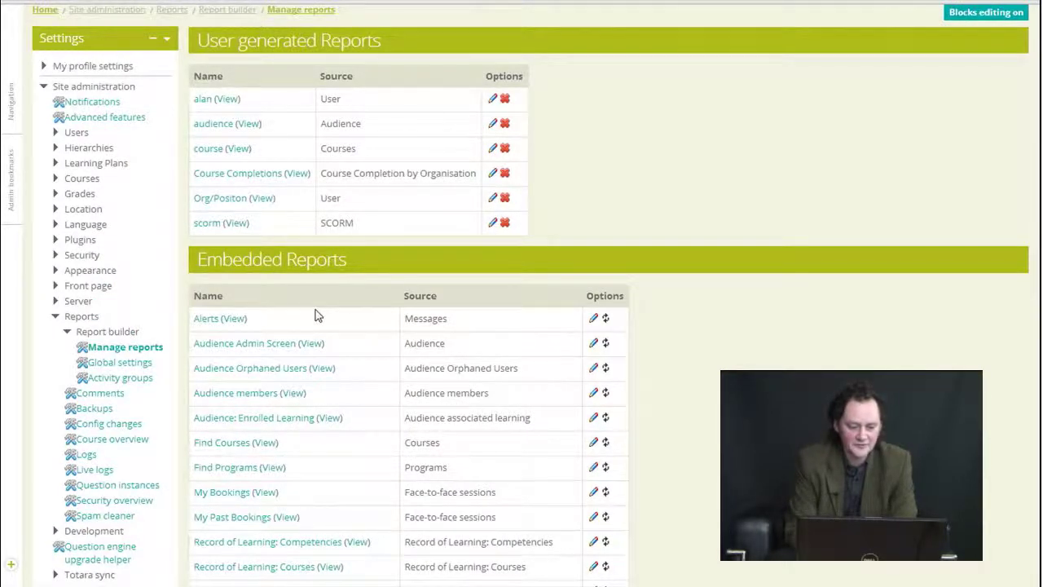
{"action": "left_click", "coordinate": [222, 199]}
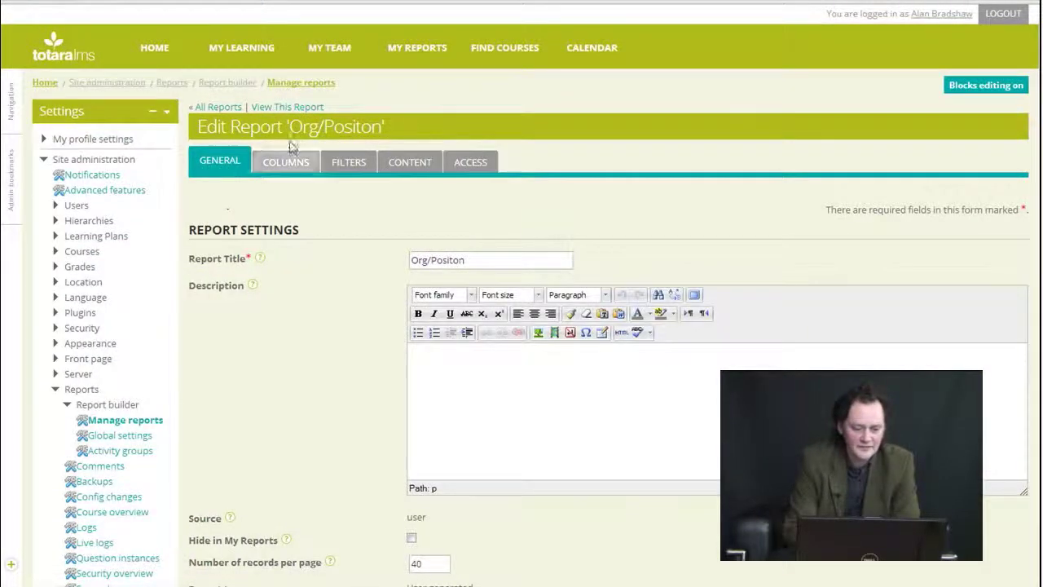
{"action": "left_click", "coordinate": [291, 108]}
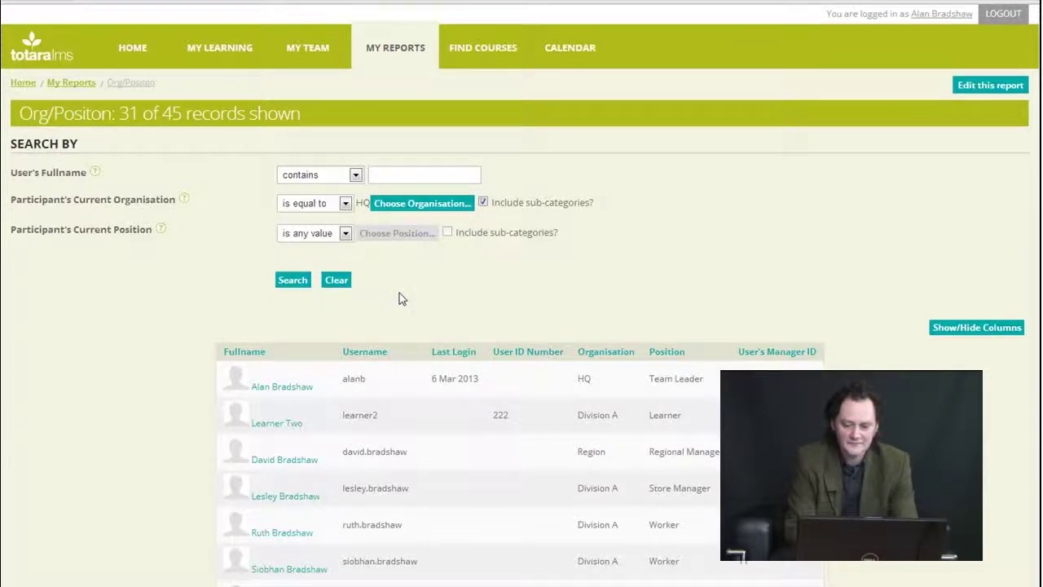
{"action": "left_click", "coordinate": [993, 89]}
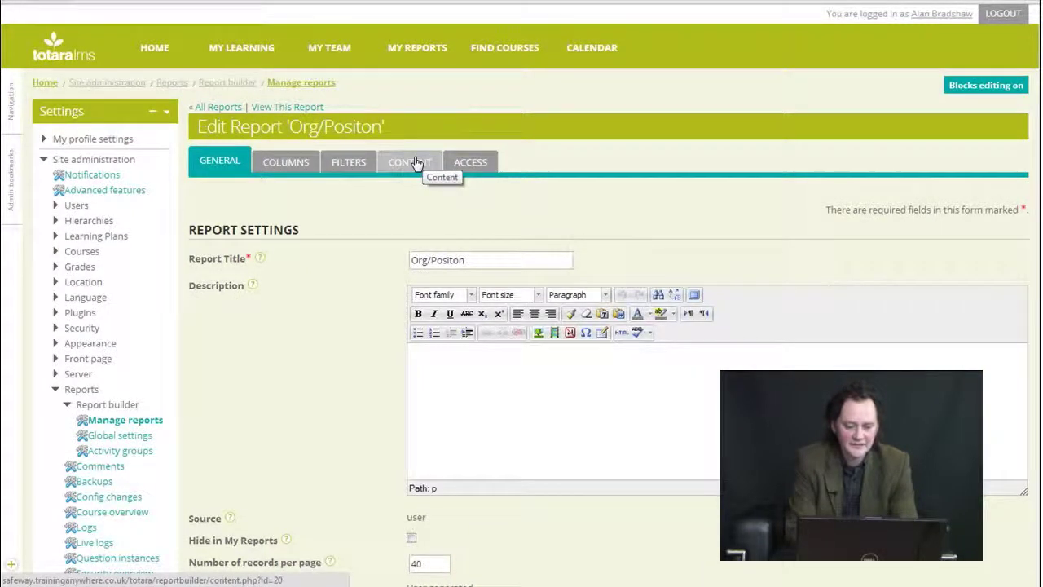
{"action": "left_click", "coordinate": [462, 164]}
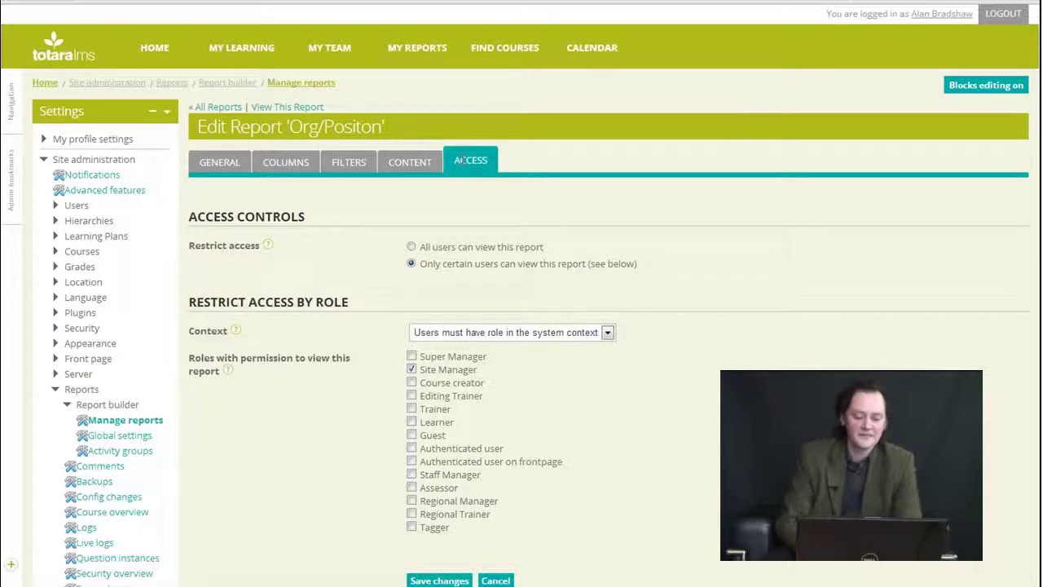
Step: Switch to the Org/Positon report's Content settings
{"action": "left_click", "coordinate": [414, 167]}
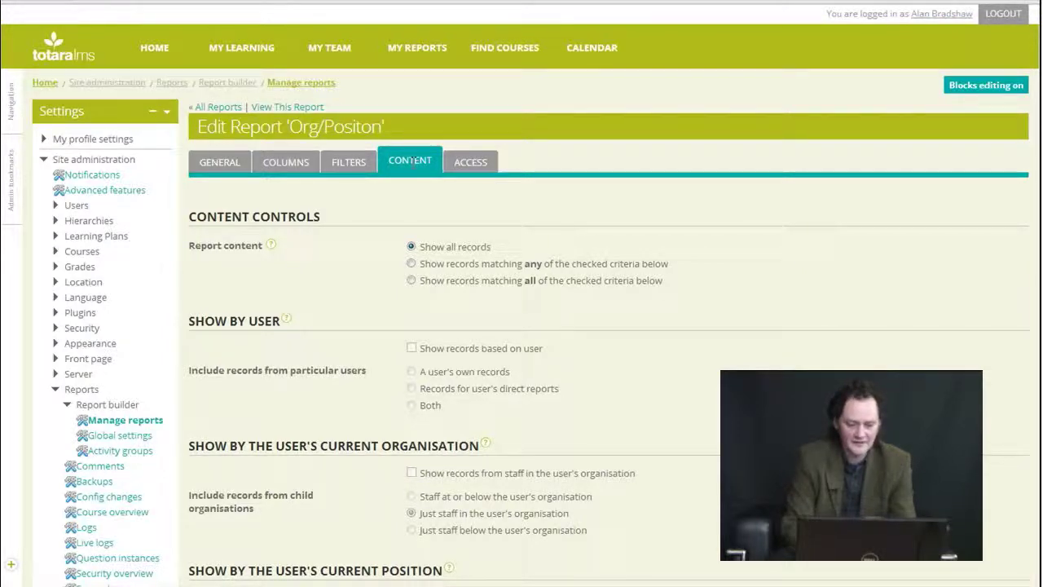
Step: Set report content to match any criteria and include the user's direct reports
{"action": "scroll", "coordinate": [411, 159], "scroll_direction": "down", "scroll_amount": 1}
{"action": "scroll", "coordinate": [412, 163], "scroll_direction": "down", "scroll_amount": 1}
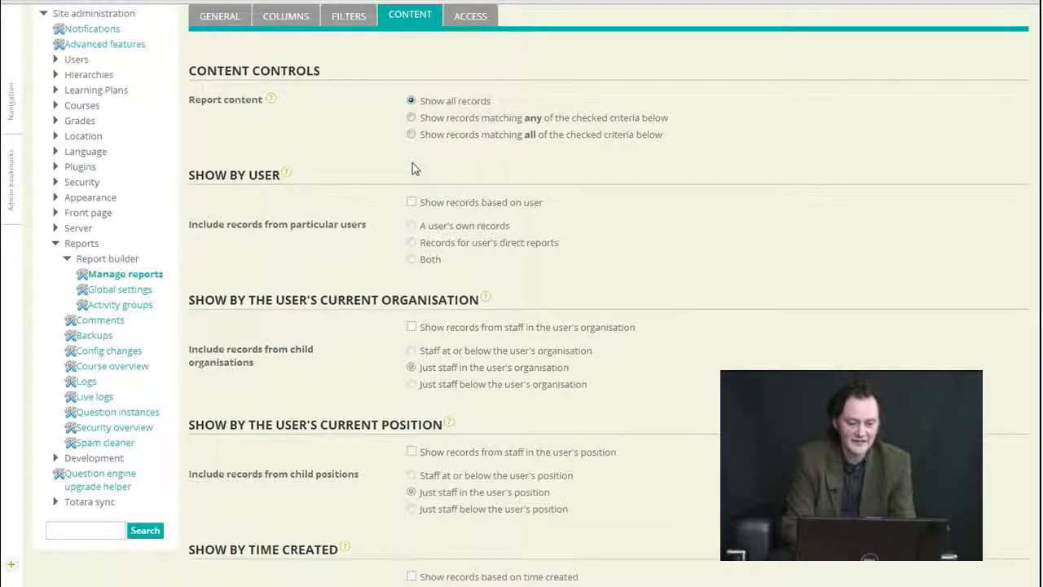
{"action": "scroll", "coordinate": [411, 169], "scroll_direction": "down", "scroll_amount": 1}
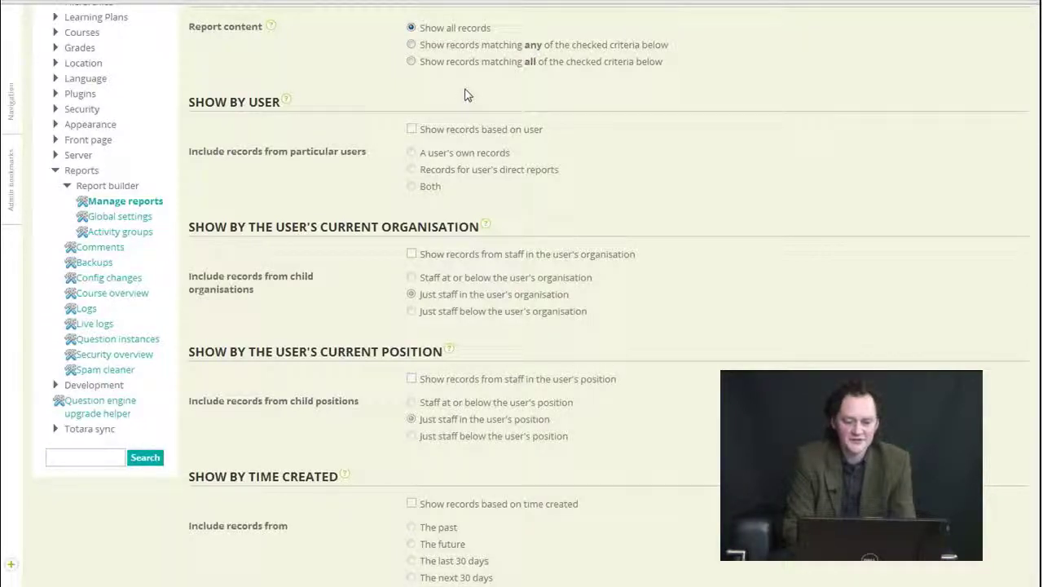
{"action": "left_click", "coordinate": [412, 45]}
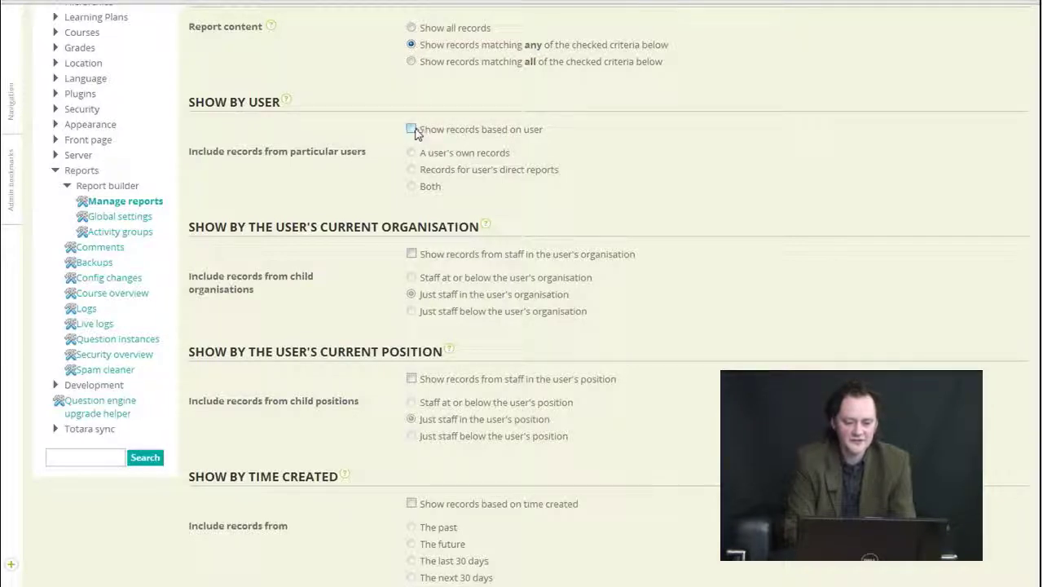
{"action": "left_click", "coordinate": [413, 130]}
{"action": "left_click", "coordinate": [412, 169]}
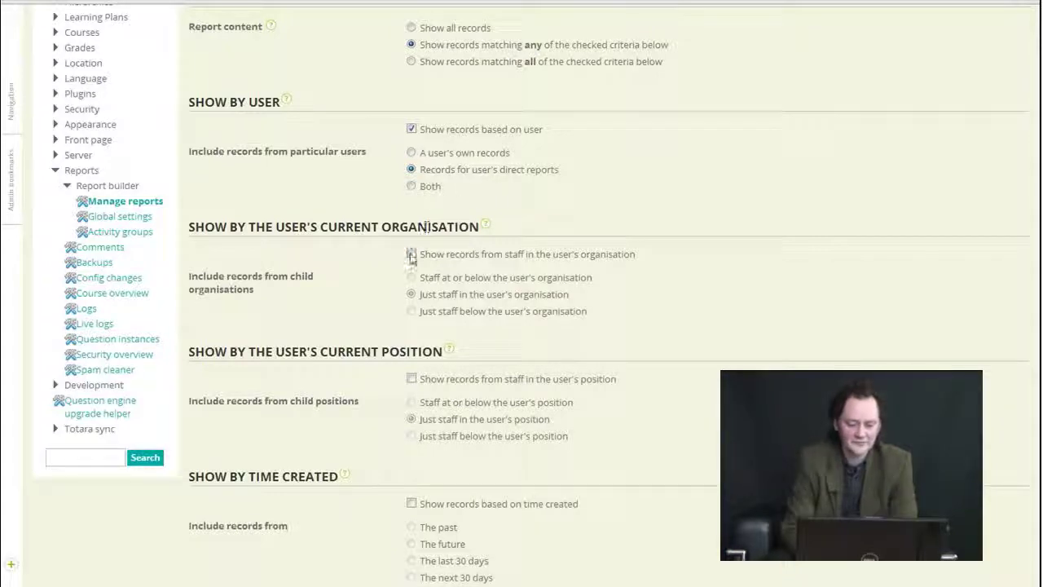
Step: Also include staff just below the user's current position
{"action": "scroll", "coordinate": [416, 246], "scroll_direction": "down", "scroll_amount": 1}
{"action": "scroll", "coordinate": [416, 246], "scroll_direction": "up", "scroll_amount": 1}
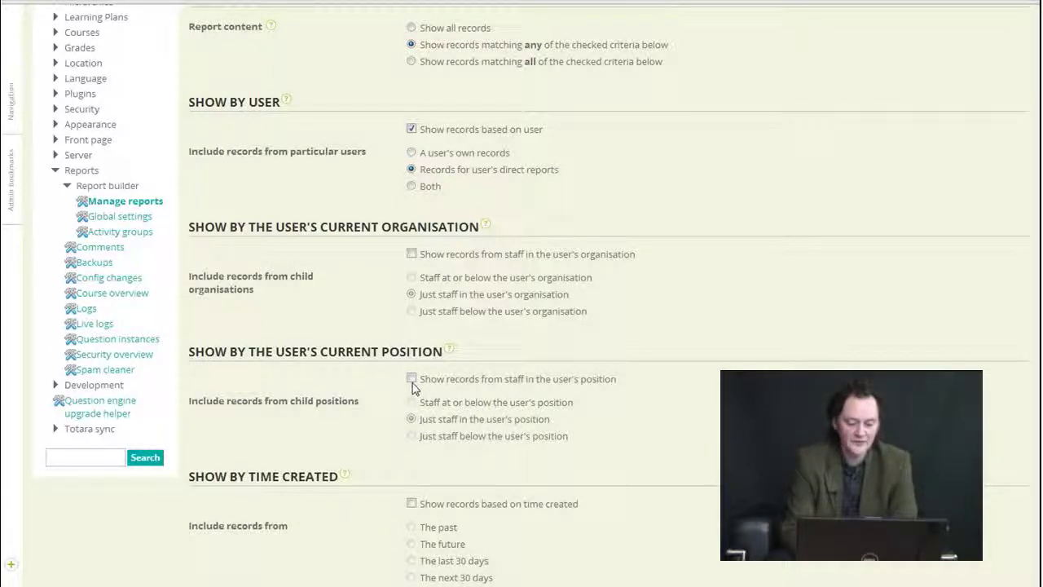
{"action": "left_click", "coordinate": [411, 380]}
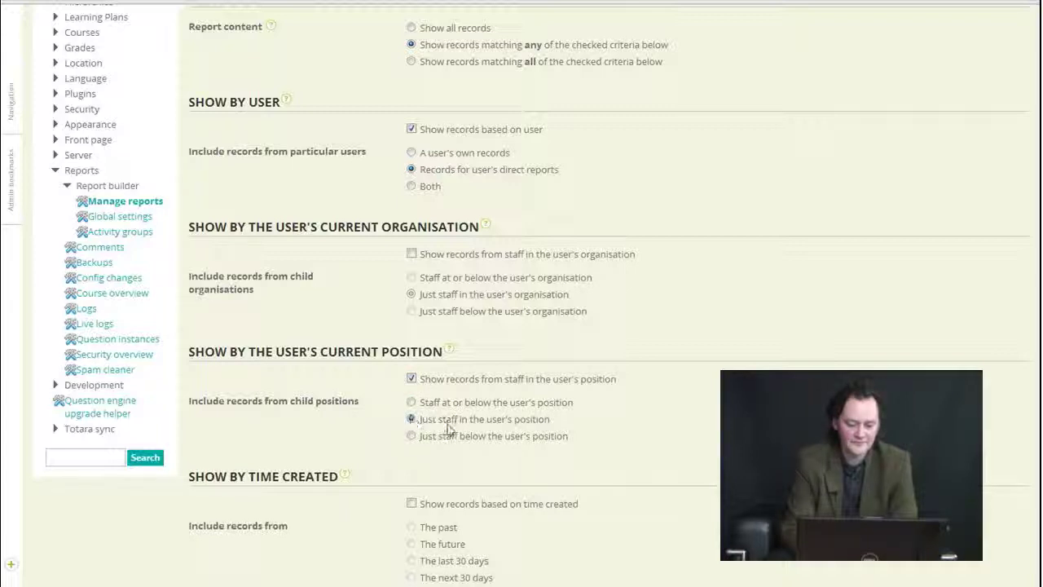
{"action": "left_click", "coordinate": [432, 439]}
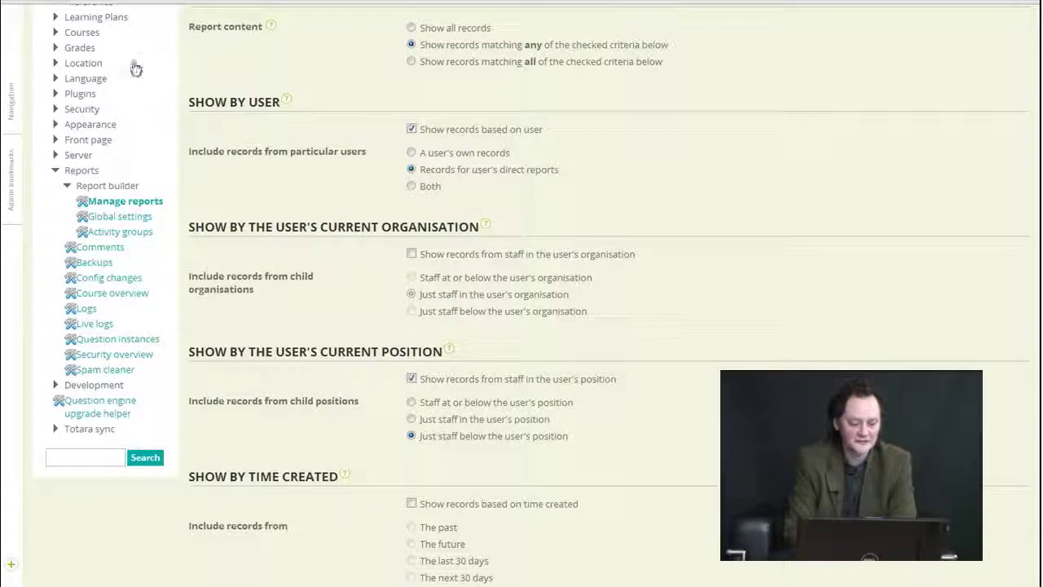
{"action": "scroll", "coordinate": [135, 68], "scroll_direction": "down", "scroll_amount": 2}
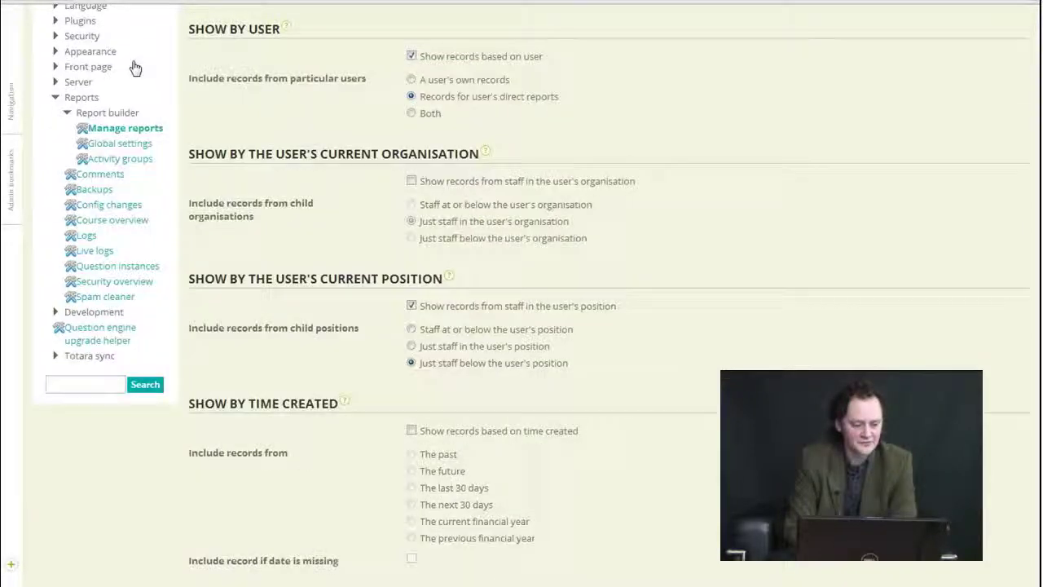
{"action": "scroll", "coordinate": [136, 68], "scroll_direction": "up", "scroll_amount": 6}
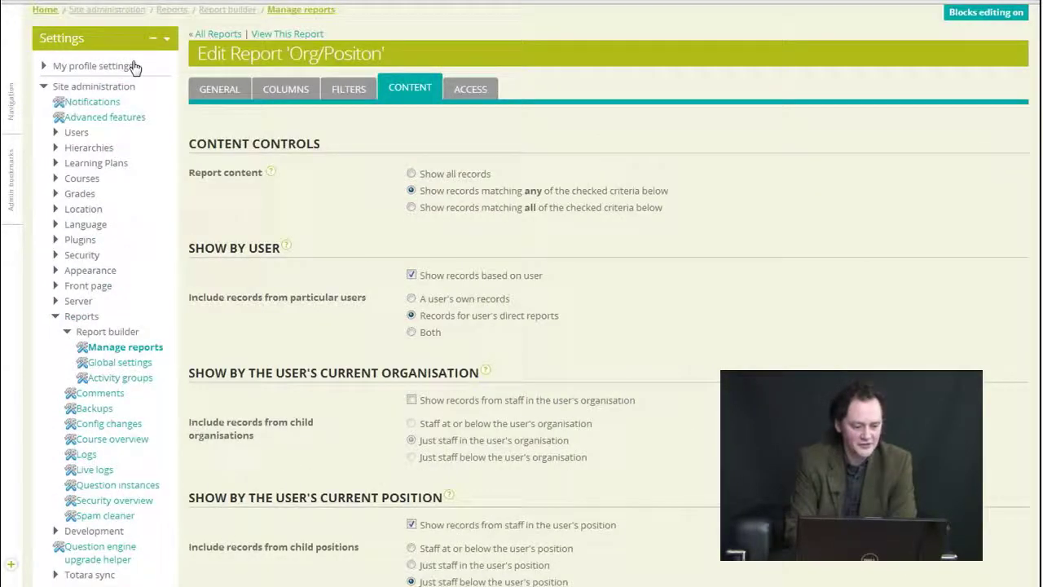
{"action": "left_click", "coordinate": [74, 134]}
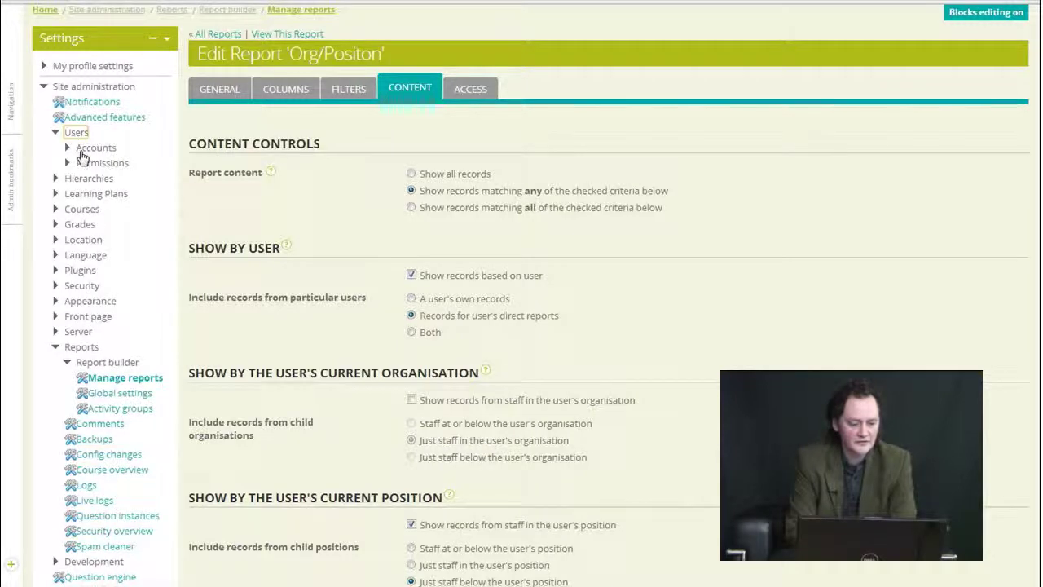
Step: Expand Users > Accounts in Site administration and go to Totara sync > Sources > User > CSV
{"action": "left_click", "coordinate": [96, 147]}
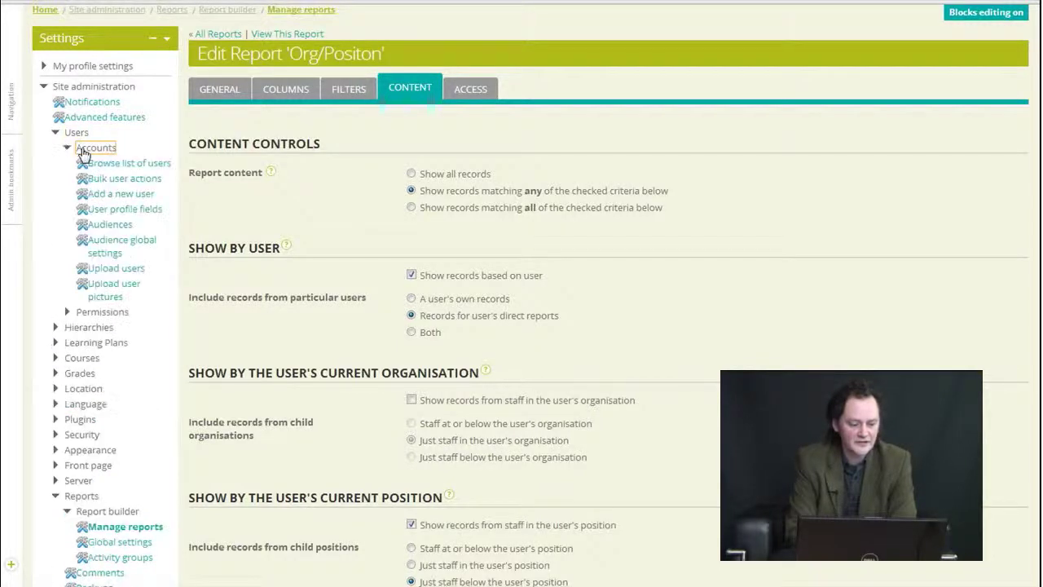
{"action": "left_click", "coordinate": [114, 227]}
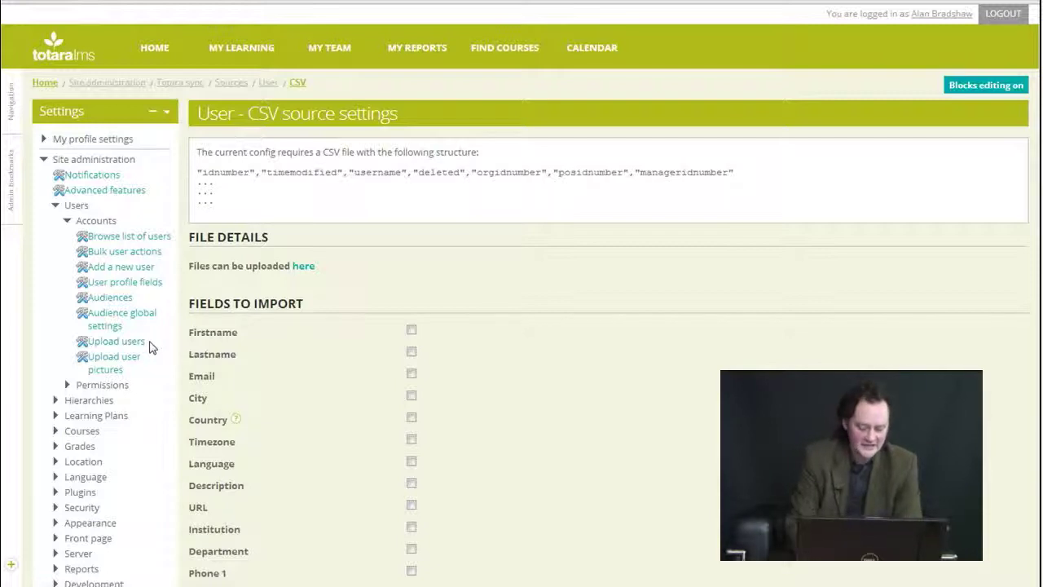
{"action": "scroll", "coordinate": [149, 347], "scroll_direction": "down", "scroll_amount": 5}
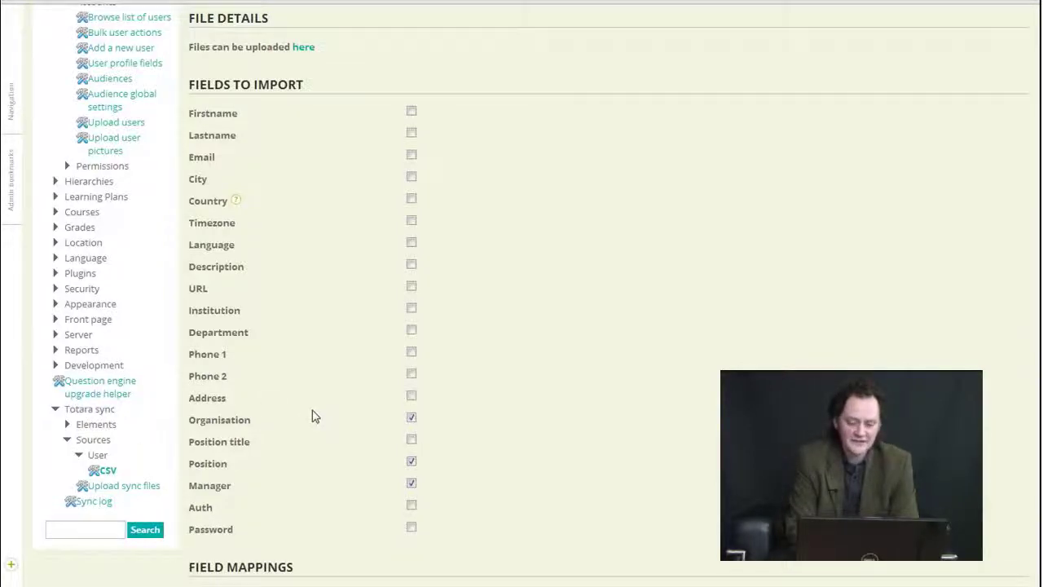
{"action": "scroll", "coordinate": [315, 415], "scroll_direction": "up", "scroll_amount": 3}
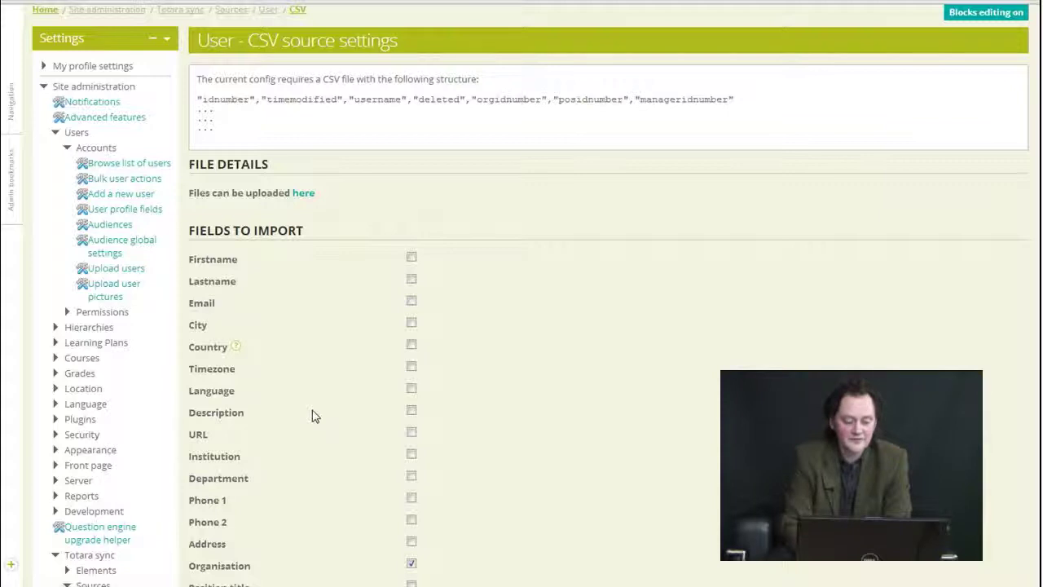
{"action": "scroll", "coordinate": [312, 412], "scroll_direction": "down", "scroll_amount": 3}
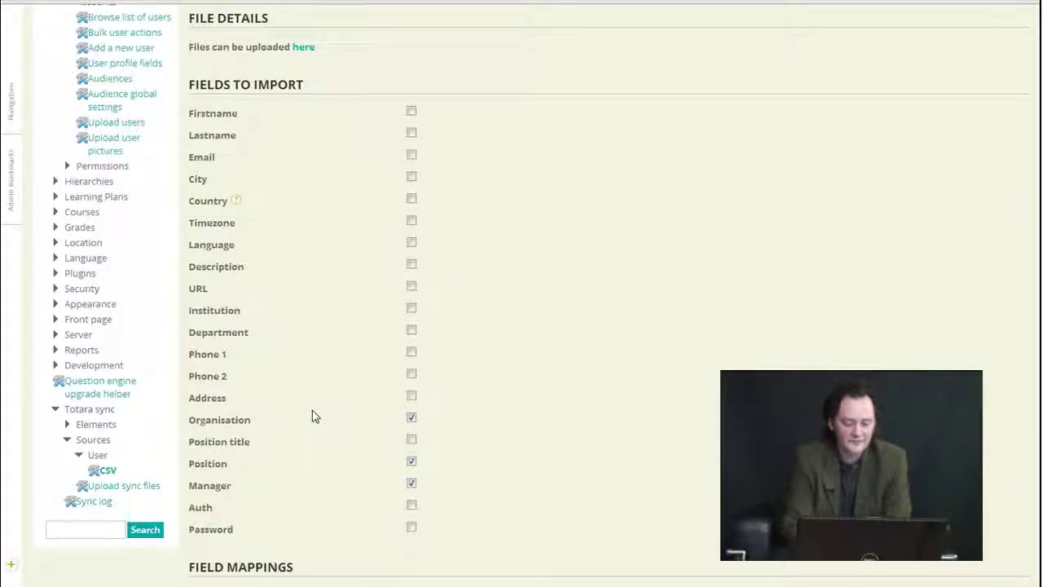
{"action": "double_click", "coordinate": [236, 422]}
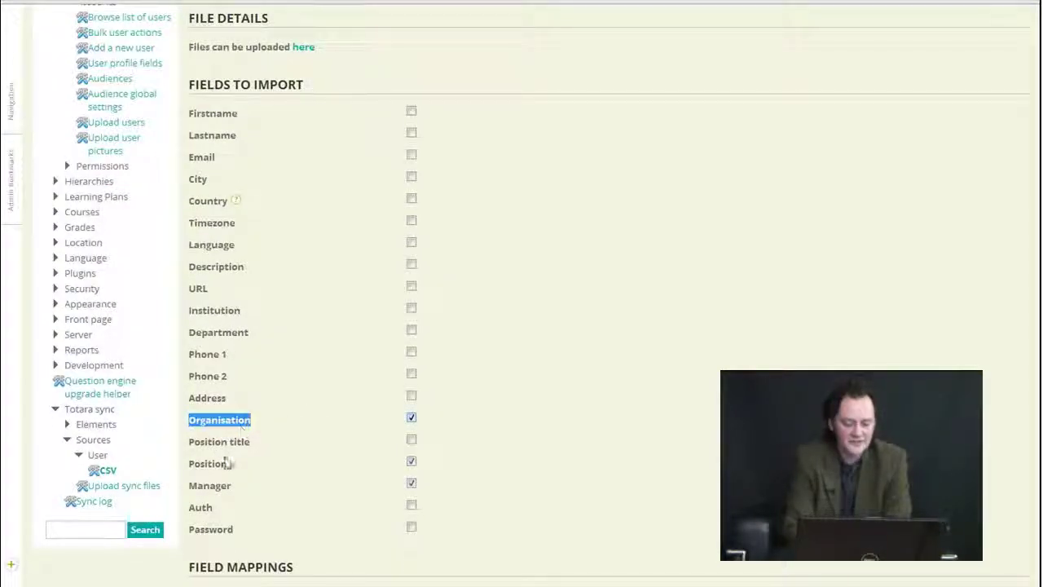
{"action": "double_click", "coordinate": [210, 487]}
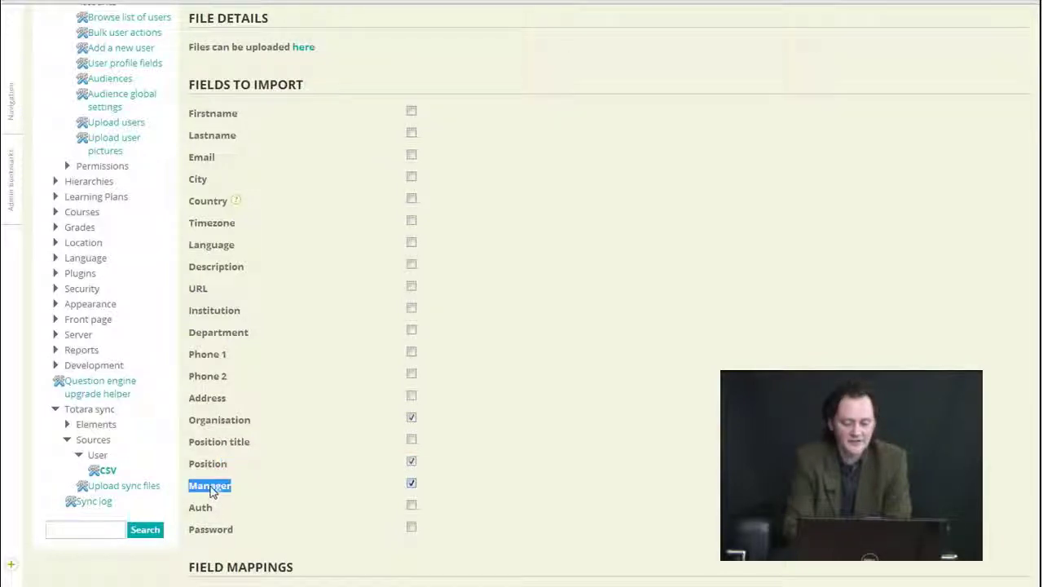